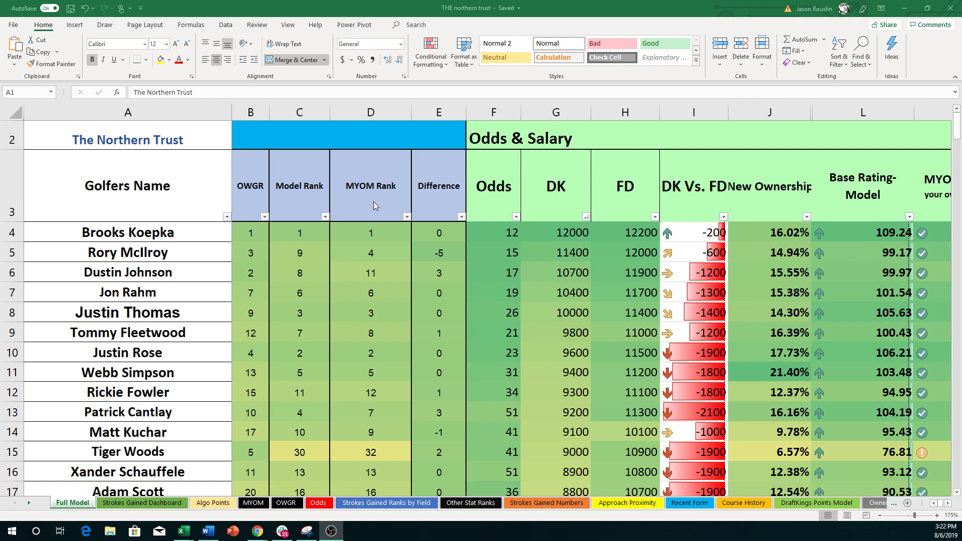
Review the category weight percentages and the total allocation on the MYOM sheet
{"action": "left_click", "coordinate": [253, 503]}
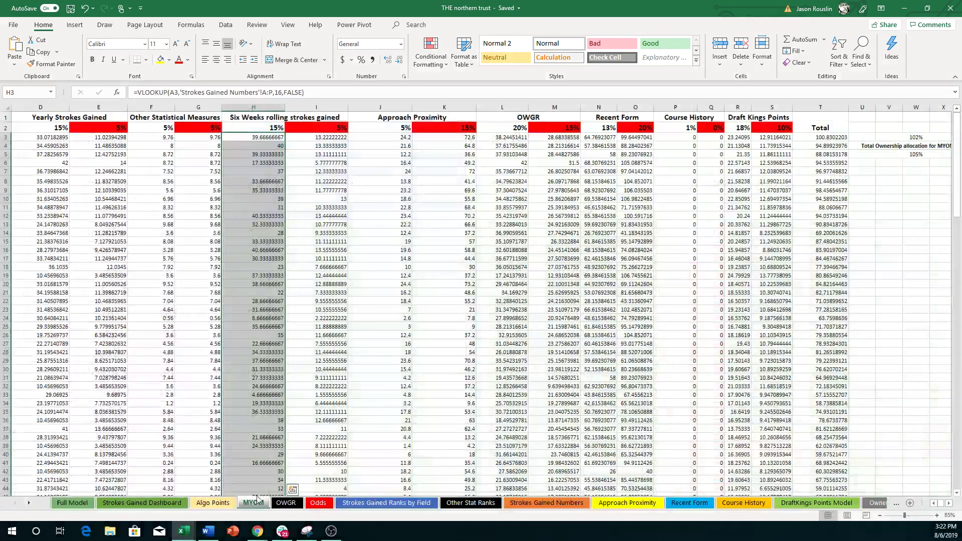
{"action": "left_click", "coordinate": [934, 504]}
{"action": "left_click", "coordinate": [934, 504]}
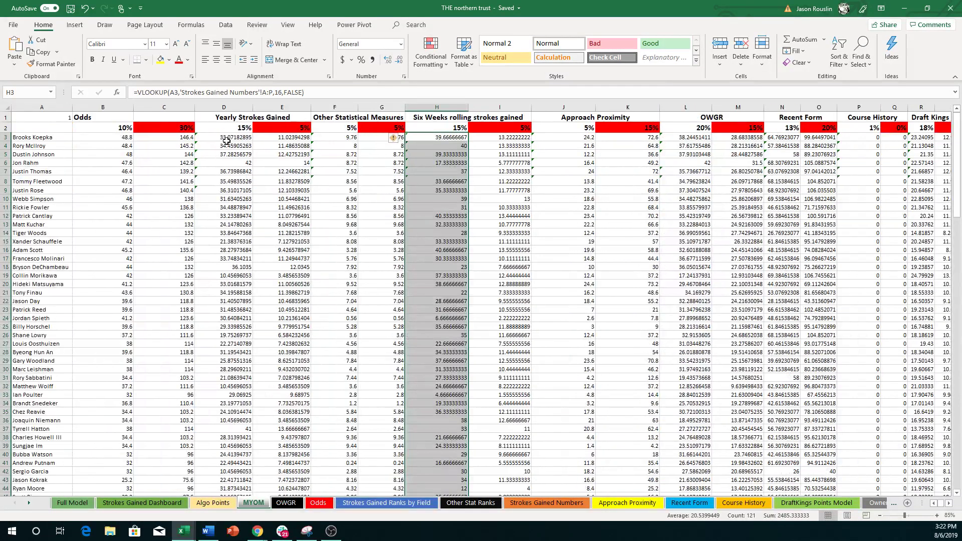
{"action": "left_click", "coordinate": [173, 129]}
{"action": "left_click", "coordinate": [173, 128]}
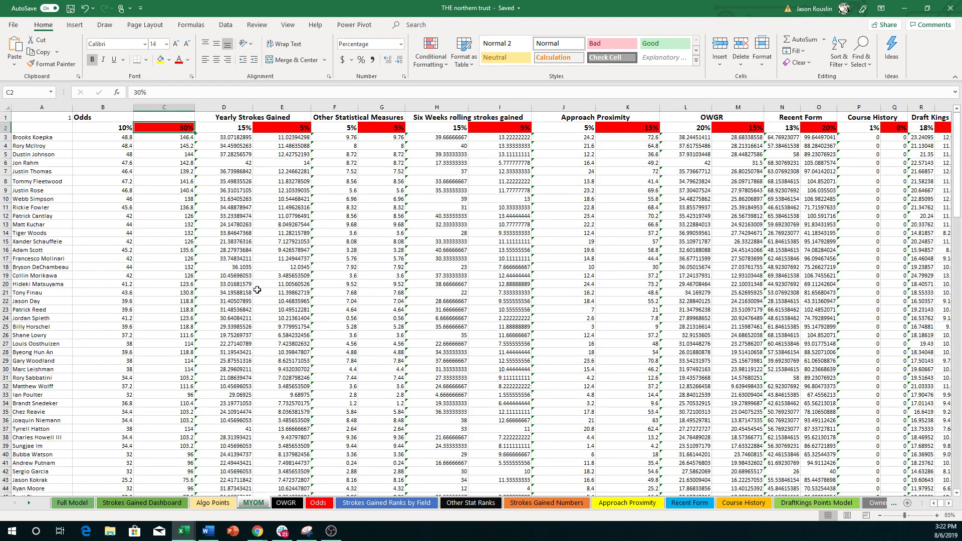
{"action": "left_click", "coordinate": [946, 503]}
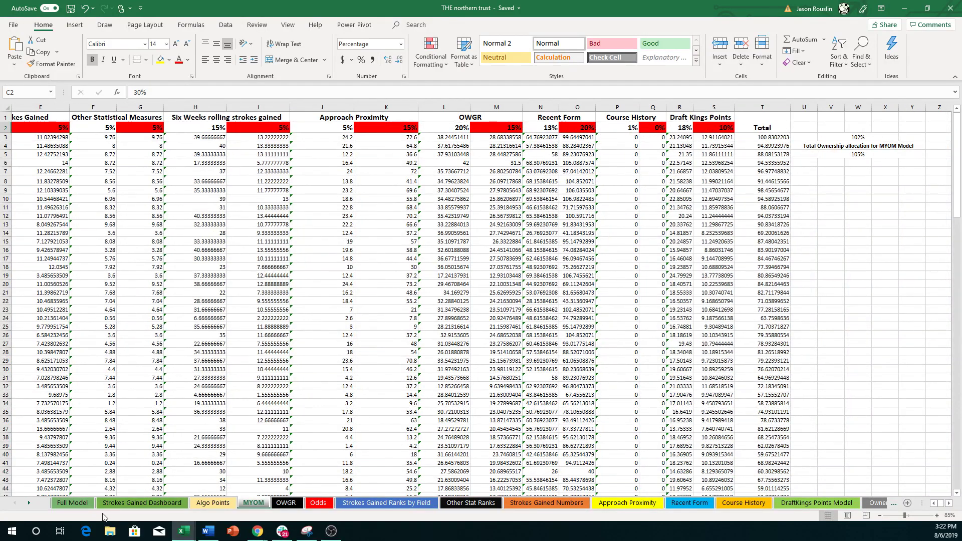
Return to the Full Model sheet and review its Odds & Salary columns up to the MYOM rating
{"action": "left_click", "coordinate": [72, 502]}
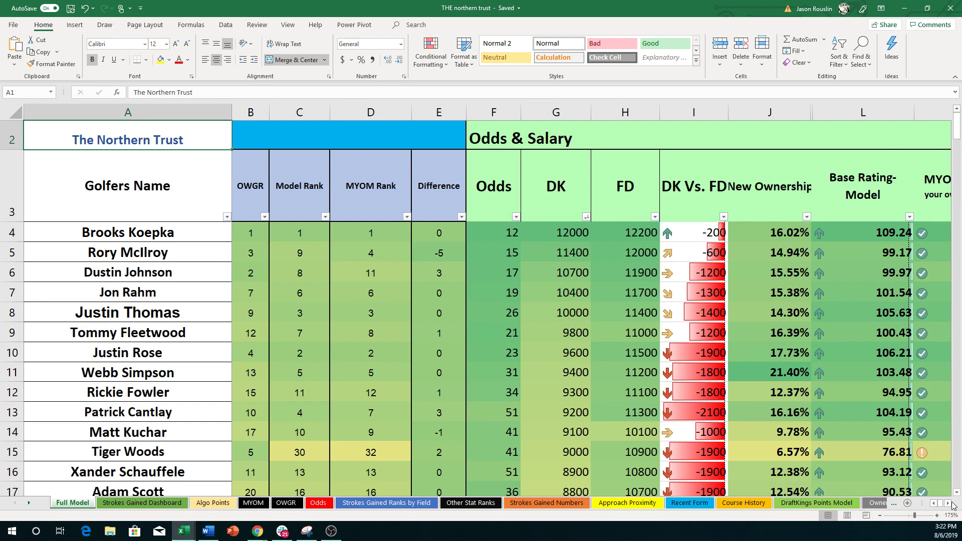
{"action": "scroll", "coordinate": [651, 301], "scroll_direction": "right", "scroll_amount": 2}
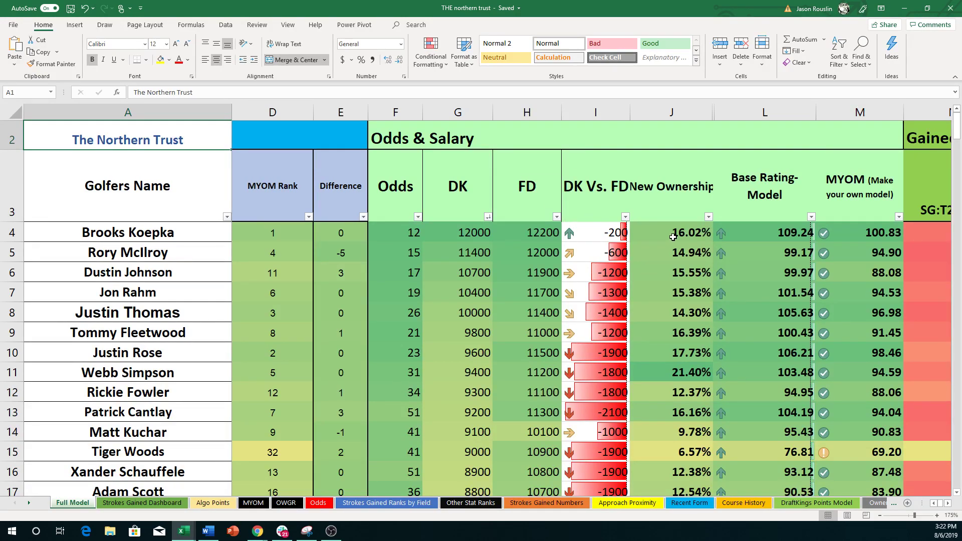
{"action": "left_click", "coordinate": [948, 505]}
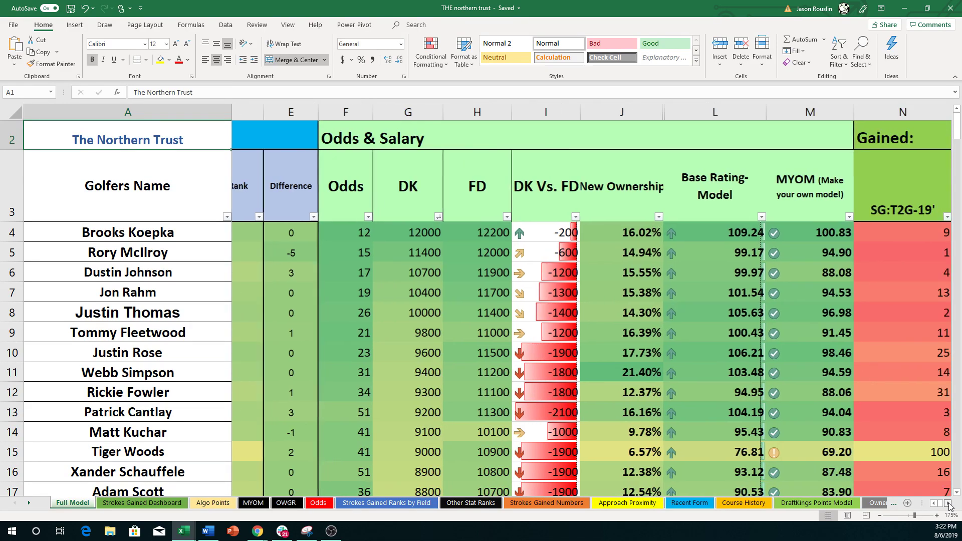
{"action": "left_click", "coordinate": [948, 505]}
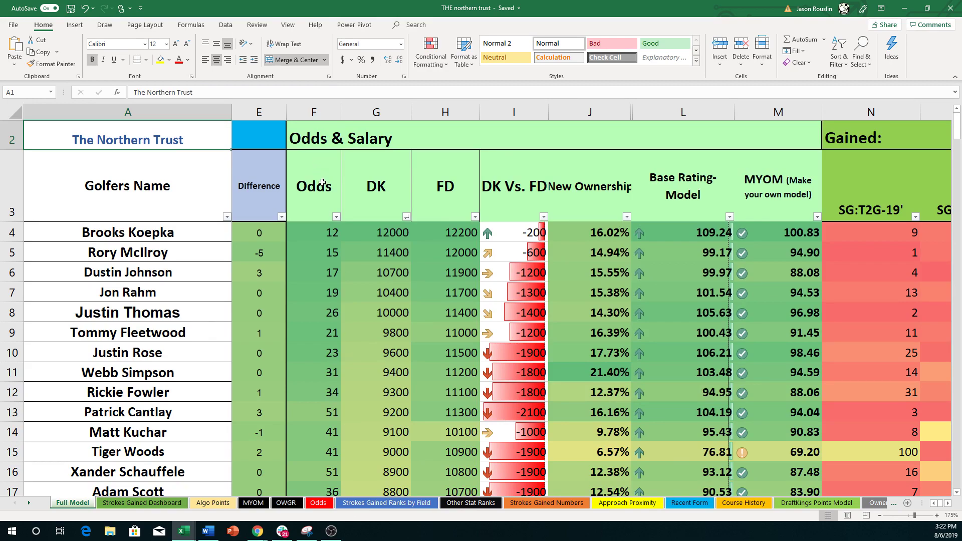
Examine the golfers' odds and algo points from the start of the Odds sheet, and return to the Full Model sheet
{"action": "left_click", "coordinate": [319, 503]}
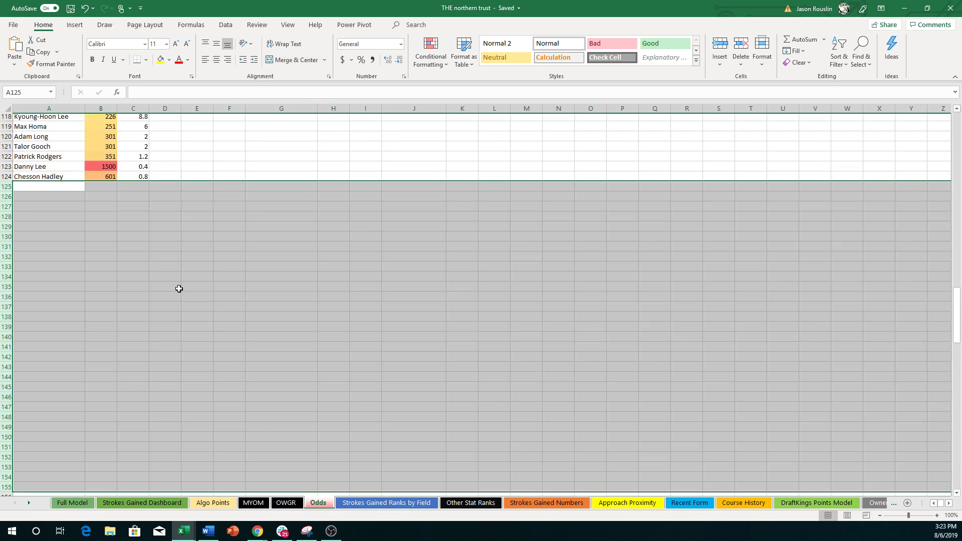
{"action": "scroll", "coordinate": [181, 289], "scroll_direction": "up", "scroll_amount": 15}
{"action": "scroll", "coordinate": [181, 289], "scroll_direction": "up", "scroll_amount": 20}
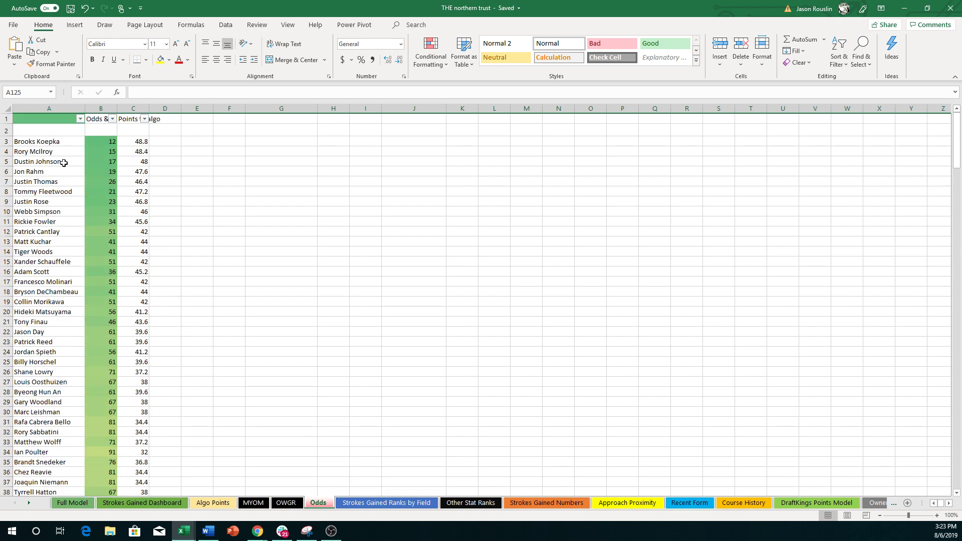
{"action": "scroll", "coordinate": [98, 246], "scroll_direction": "down", "scroll_amount": 2}
{"action": "scroll", "coordinate": [98, 245], "scroll_direction": "up", "scroll_amount": 2}
{"action": "left_click", "coordinate": [88, 505]}
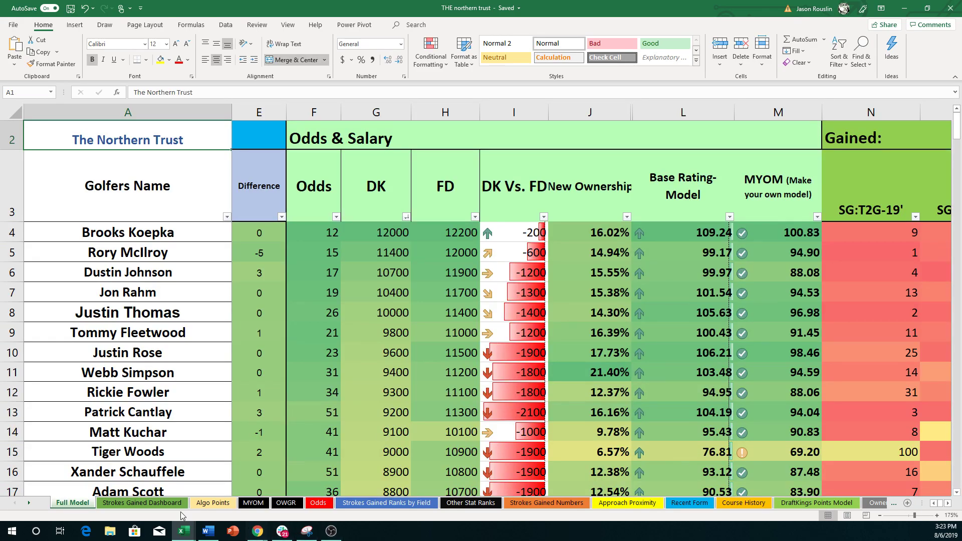
Go through the Full Model columns from strokes gained to DraftKings points along row 4, and return to the rank columns
{"action": "left_click", "coordinate": [141, 502]}
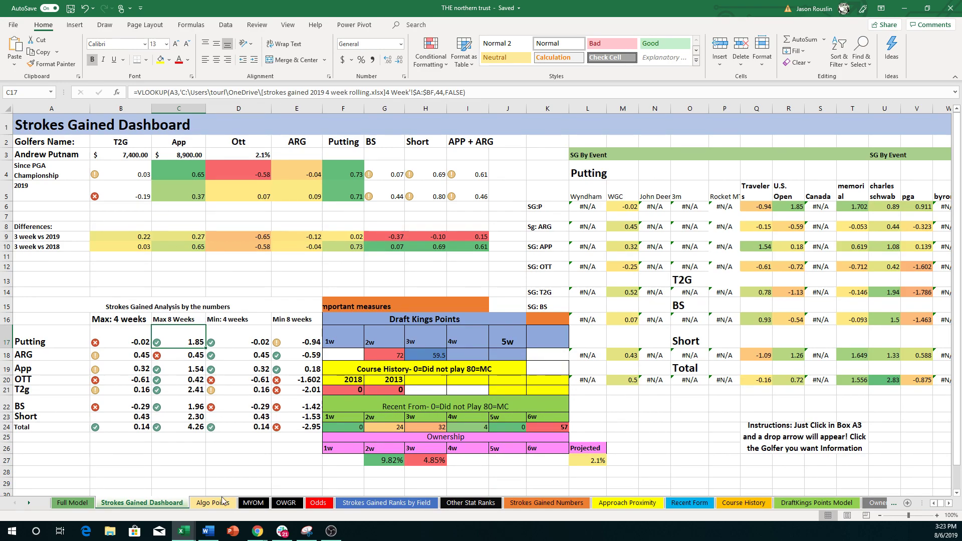
{"action": "left_click", "coordinate": [73, 504]}
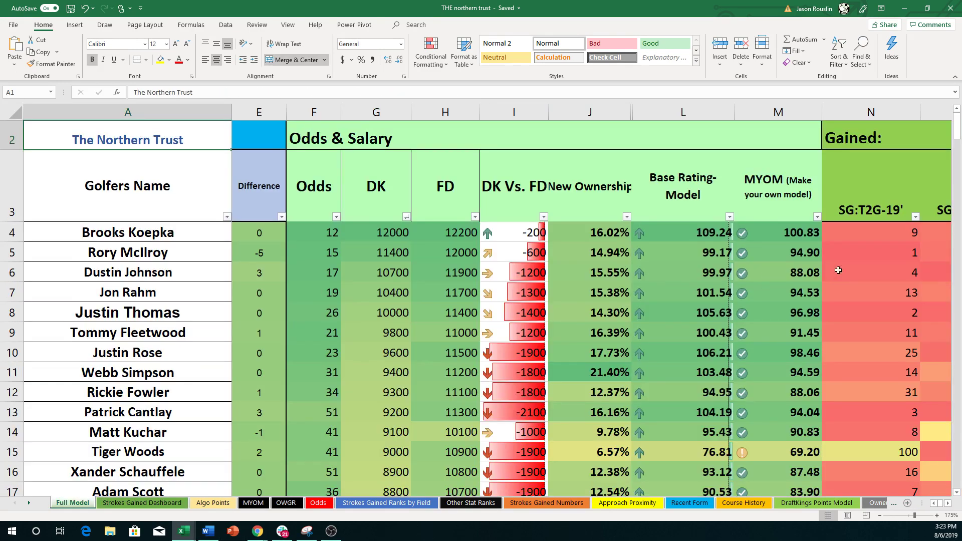
{"action": "left_click", "coordinate": [810, 225]}
{"action": "key", "text": "Right"}
{"action": "key", "text": "Right"}
{"action": "key", "text": "Right"}
{"action": "key", "text": "Right"}
{"action": "key", "text": "Right"}
{"action": "key", "text": "Right"}
{"action": "key", "text": "Right"}
{"action": "key", "text": "Right"}
{"action": "key", "text": "Right"}
{"action": "key", "text": "Right"}
{"action": "key", "text": "Right"}
{"action": "key", "text": "Right"}
{"action": "key", "text": "Right"}
{"action": "key", "text": "Right"}
{"action": "key", "text": "Right"}
{"action": "key", "text": "Right"}
{"action": "key", "text": "Right"}
{"action": "key", "text": "Right"}
{"action": "key", "text": "Right"}
{"action": "key", "text": "Right"}
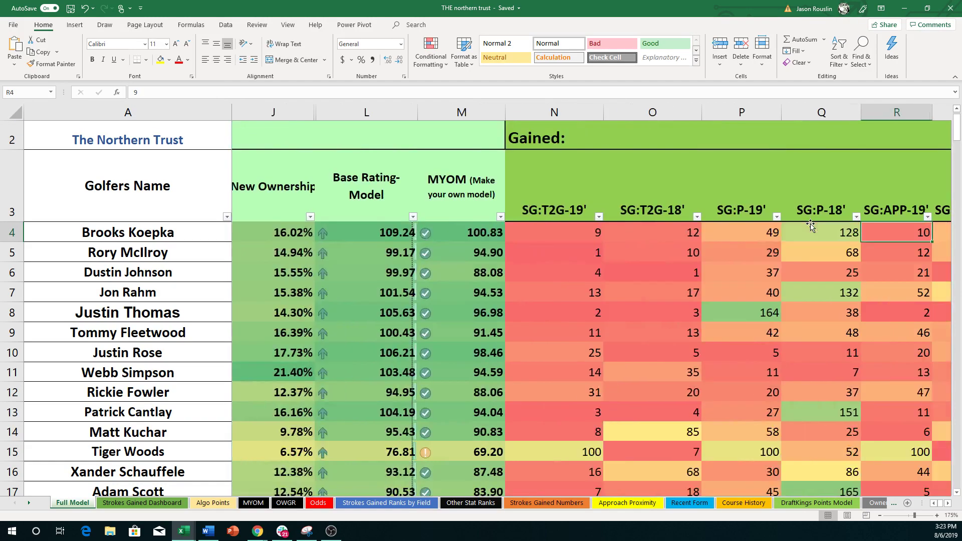
{"action": "key", "text": "Right"}
{"action": "key", "text": "Right"}
{"action": "key", "text": "Right"}
{"action": "key", "text": "Right"}
{"action": "key", "text": "Right"}
{"action": "key", "text": "Right"}
{"action": "key", "text": "Right"}
{"action": "key", "text": "Right"}
{"action": "key", "text": "Right"}
{"action": "key", "text": "Right"}
{"action": "key", "text": "Right"}
{"action": "key", "text": "Right"}
{"action": "key", "text": "Right"}
{"action": "key", "text": "Right"}
{"action": "key", "text": "Right"}
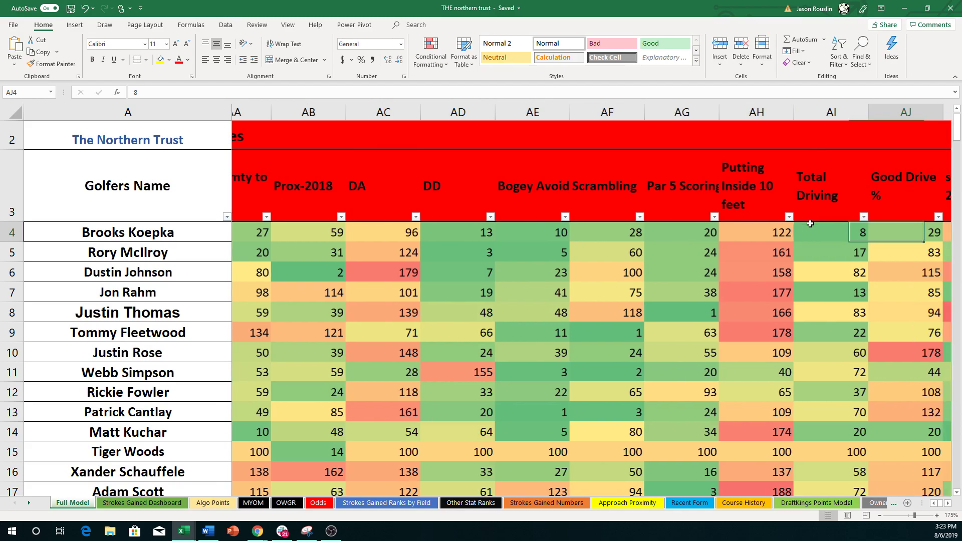
{"action": "key", "text": "Right"}
{"action": "key", "text": "Right"}
{"action": "key", "text": "Right"}
{"action": "key", "text": "Right"}
{"action": "key", "text": "Right"}
{"action": "key", "text": "Right"}
{"action": "key", "text": "Right"}
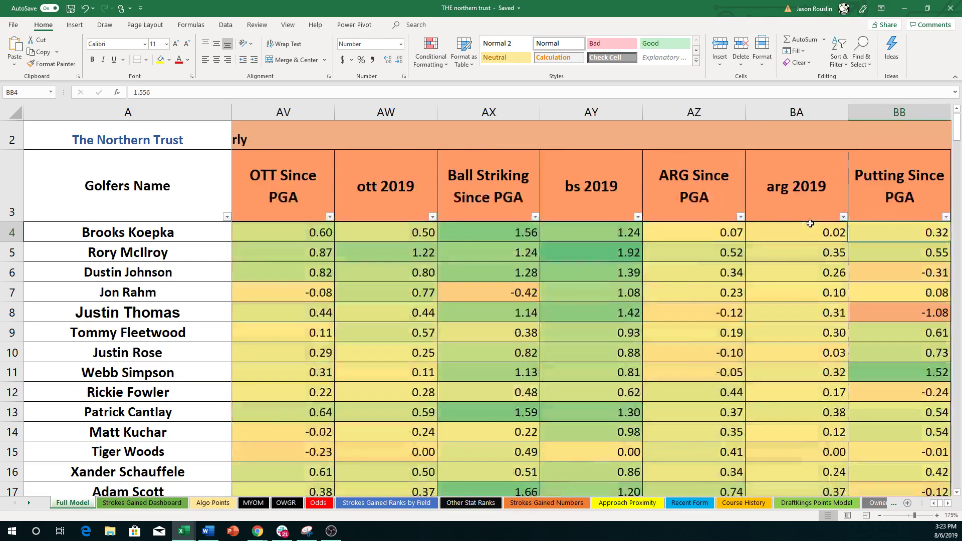
{"action": "key", "text": "Right"}
{"action": "key", "text": "Right"}
{"action": "key", "text": "Right"}
{"action": "key", "text": "Right"}
{"action": "key", "text": "Right"}
{"action": "key", "text": "Right"}
{"action": "key", "text": "Right"}
{"action": "key", "text": "Right"}
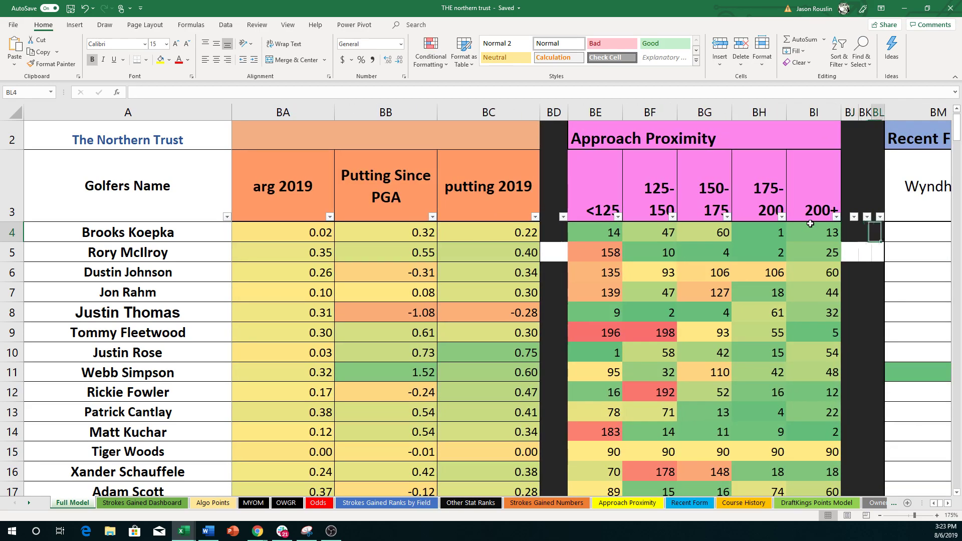
{"action": "key", "text": "Right"}
{"action": "key", "text": "Right"}
{"action": "key", "text": "Right"}
{"action": "key", "text": "Right"}
{"action": "key", "text": "Right"}
{"action": "key", "text": "Right"}
{"action": "key", "text": "Right"}
{"action": "key", "text": "Right"}
{"action": "key", "text": "Right"}
{"action": "key", "text": "Right"}
{"action": "key", "text": "Right"}
{"action": "key", "text": "Left"}
{"action": "key", "text": "Right"}
{"action": "key", "text": "Right"}
{"action": "key", "text": "Right"}
{"action": "key", "text": "Right"}
{"action": "key", "text": "Right"}
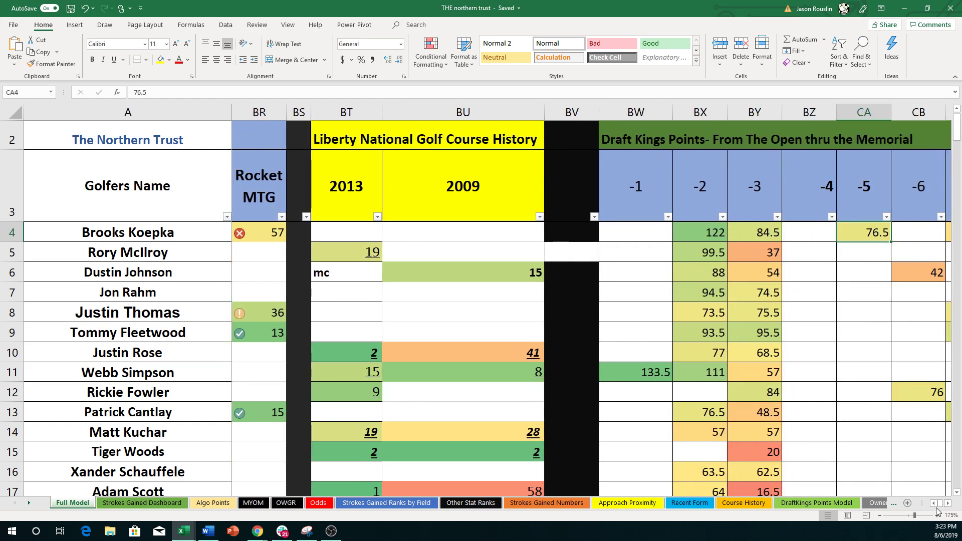
{"action": "left_click", "coordinate": [934, 504]}
{"action": "left_click_drag", "start_coordinate": [934, 505], "coordinate": [933, 505]}
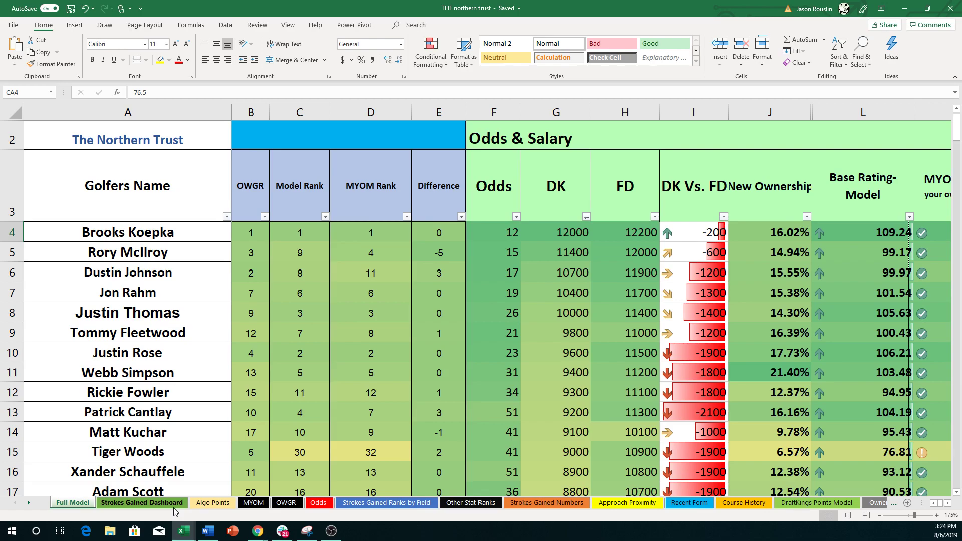
Examine the Strokes Gained Dashboard's golfer cell, the Since PGA Championship and 2019 rows, and the strokes gained analysis table
{"action": "left_click", "coordinate": [150, 503]}
{"action": "left_click", "coordinate": [75, 154]}
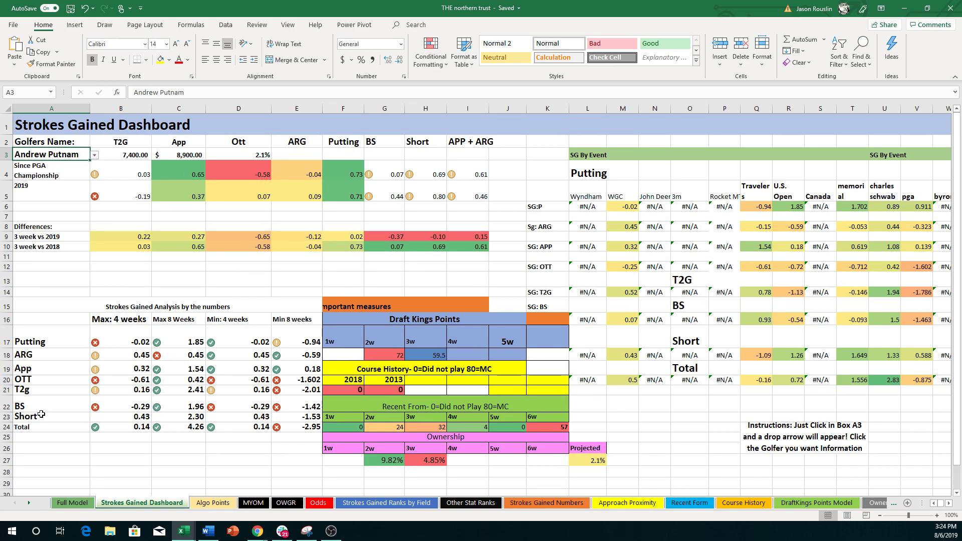
{"action": "left_click", "coordinate": [77, 204]}
{"action": "left_click", "coordinate": [77, 173]}
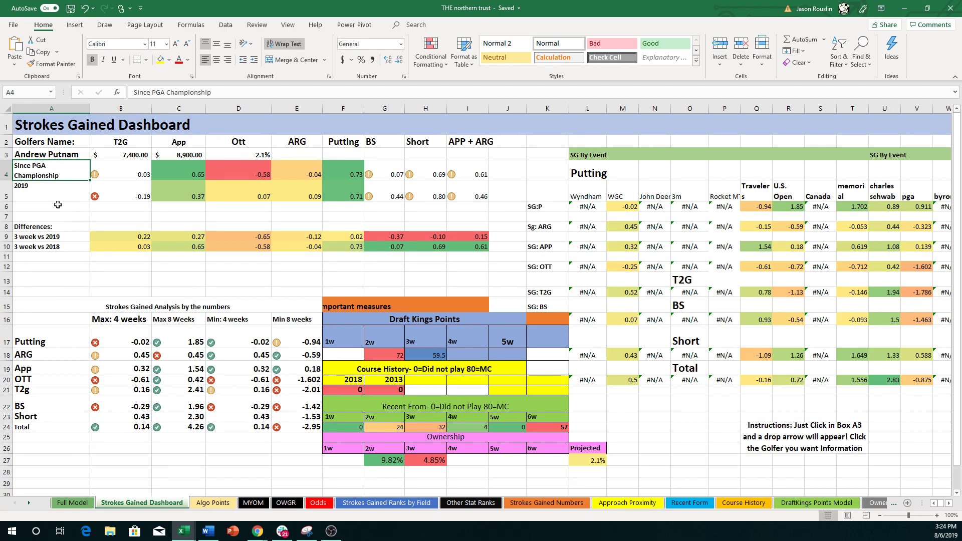
{"action": "left_click_drag", "start_coordinate": [99, 331], "coordinate": [327, 460]}
{"action": "left_click", "coordinate": [249, 482]}
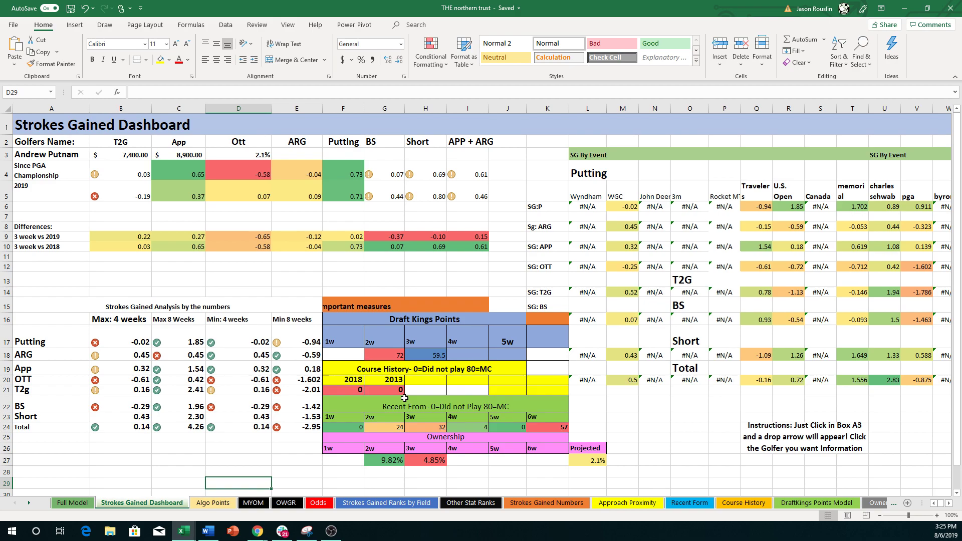
Set the two year headings in the dashboard's Course History table to 2013 in F20 and 2009 in G20
{"action": "left_click", "coordinate": [346, 379]}
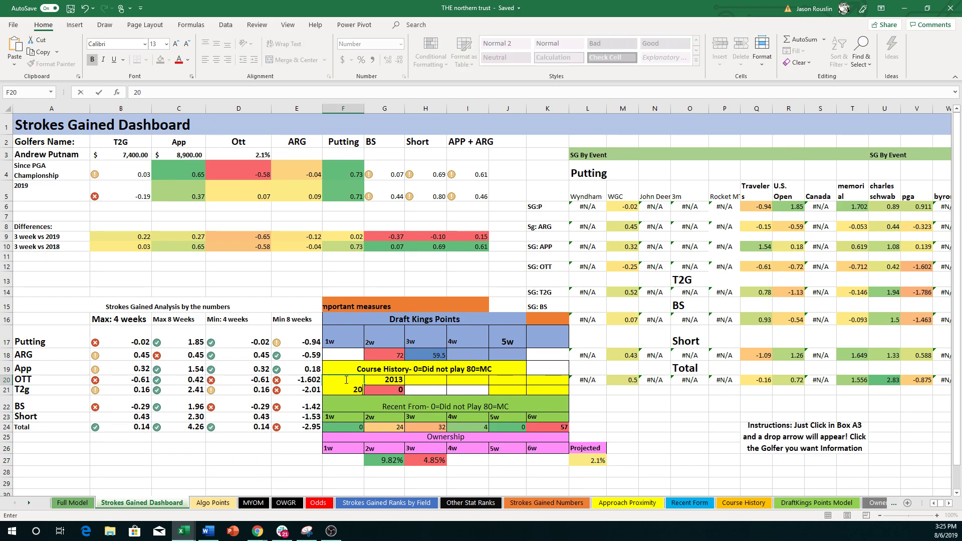
{"action": "key", "text": "ctrl+v"}
{"action": "key", "text": "Tab"}
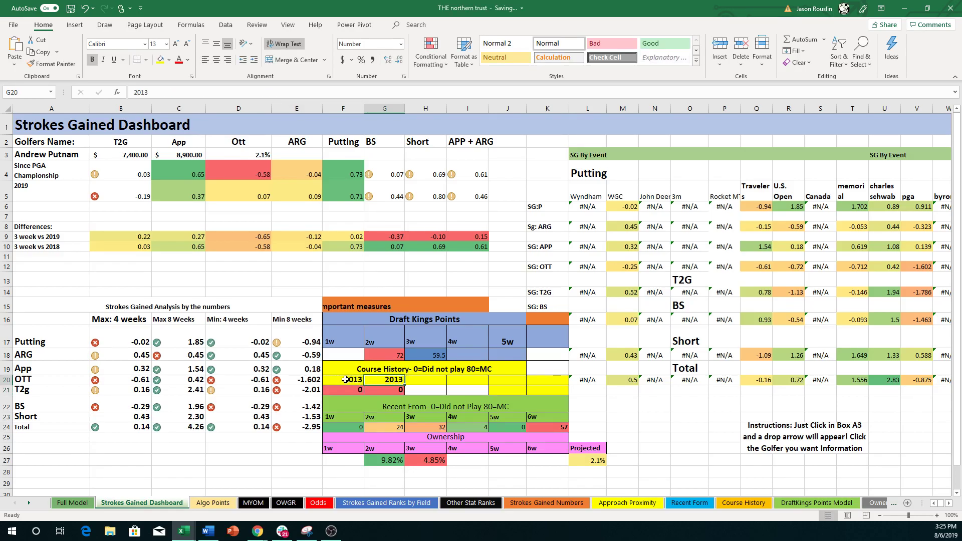
{"action": "type", "text": "2009"}
{"action": "key", "text": "Return"}
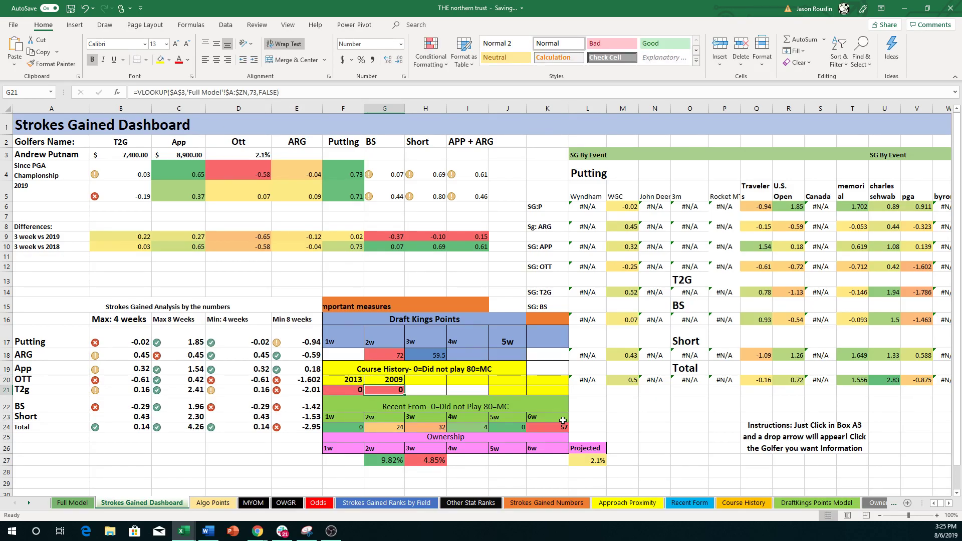
Check the ownership and projected values, and choose Tyrrell Hatton as the dashboard's golfer in A3
{"action": "left_click", "coordinate": [458, 472]}
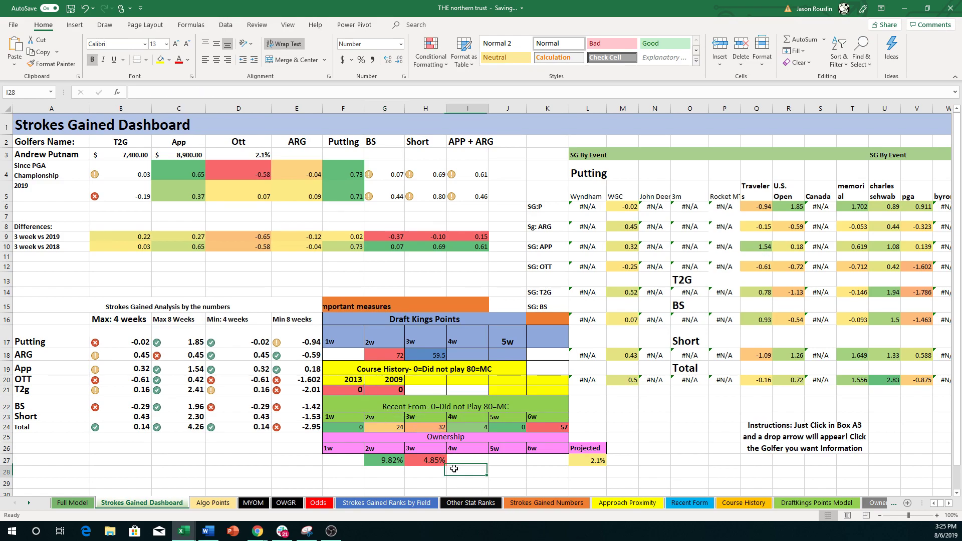
{"action": "left_click", "coordinate": [592, 460]}
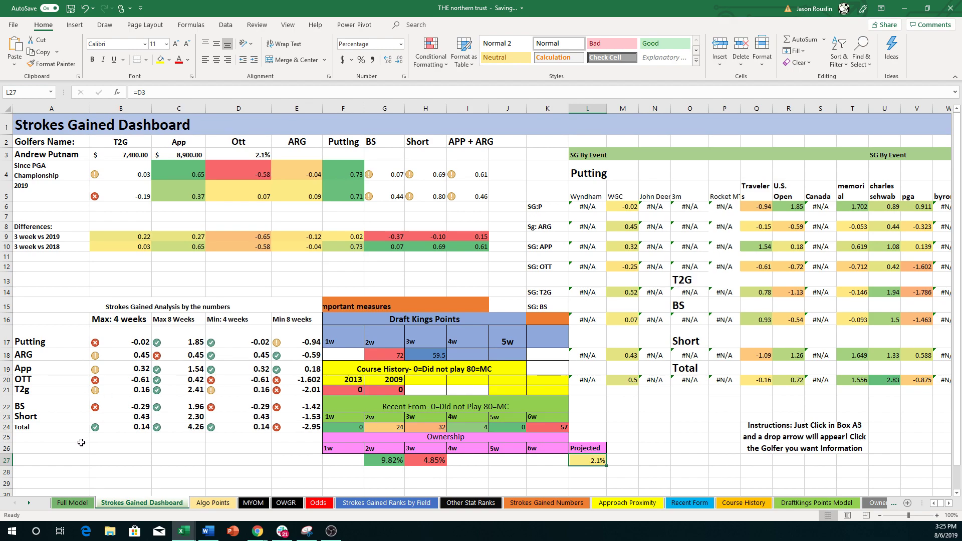
{"action": "left_click", "coordinate": [88, 153]}
{"action": "left_click", "coordinate": [95, 155]}
{"action": "scroll", "coordinate": [96, 171], "scroll_direction": "up", "scroll_amount": 2}
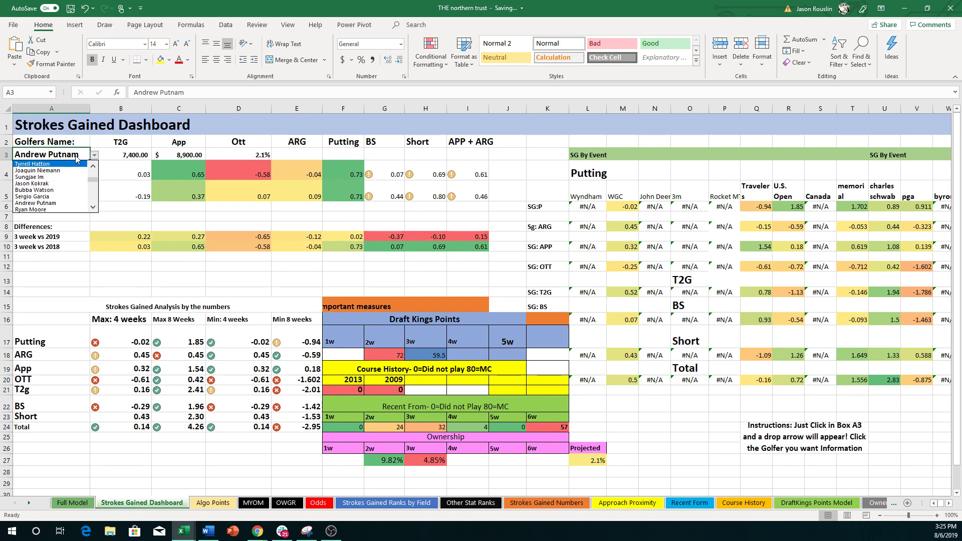
{"action": "left_click", "coordinate": [77, 165]}
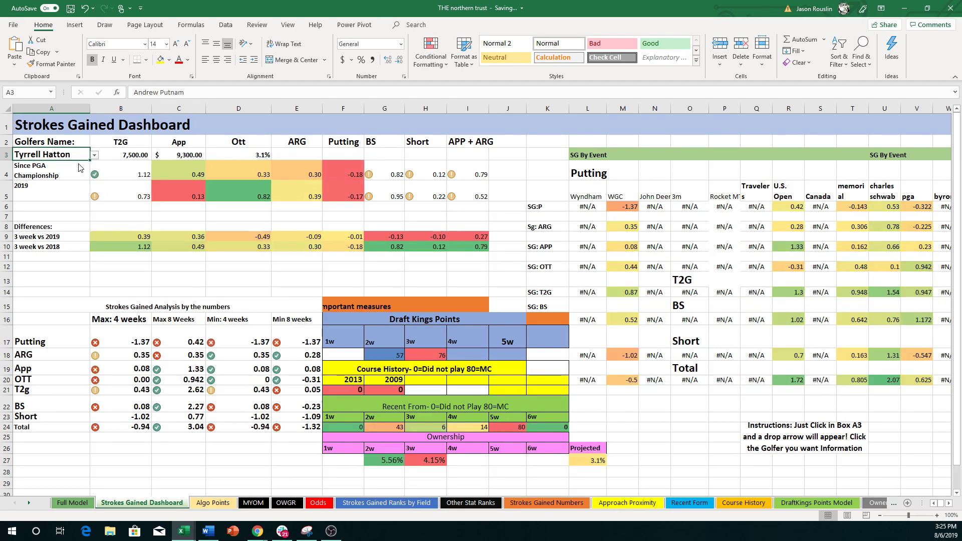